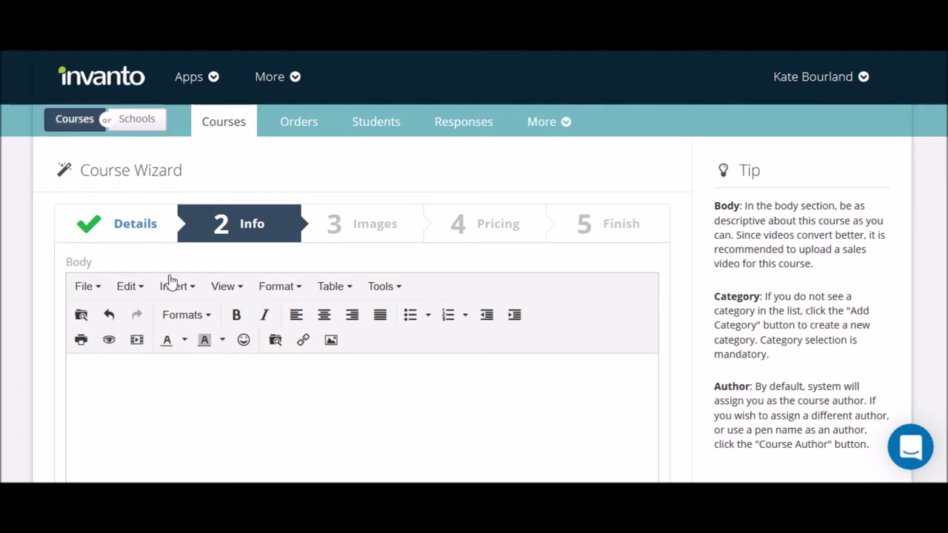
Insert spheader.jpg from the File Manager into the body, resized from 1335 to 750 width
{"action": "scroll", "coordinate": [376, 183], "scroll_direction": "down", "scroll_amount": 1}
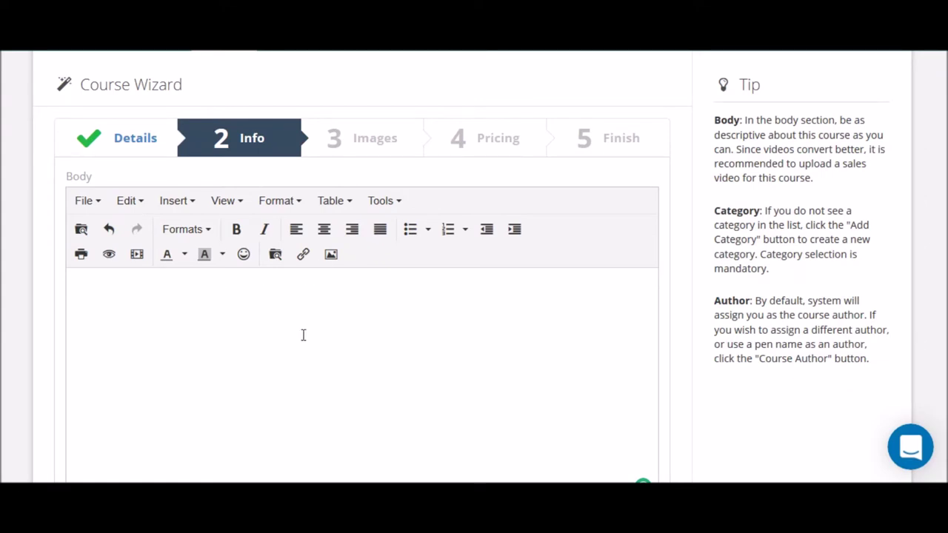
{"action": "left_click", "coordinate": [330, 257]}
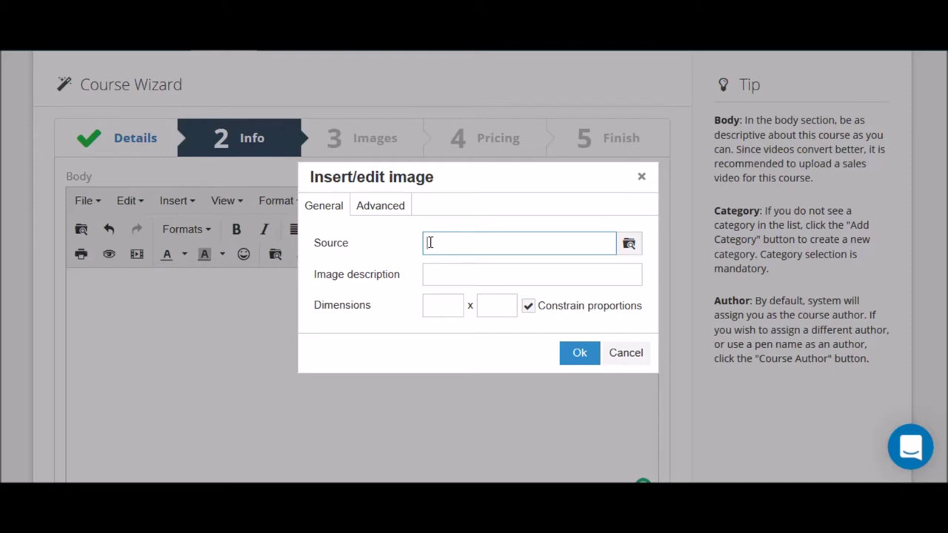
{"action": "left_click", "coordinate": [628, 245]}
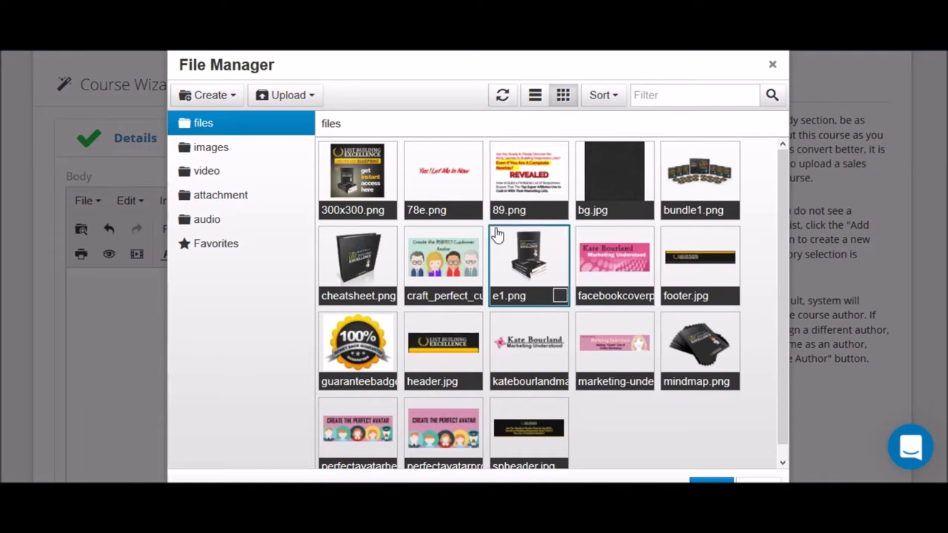
{"action": "left_click", "coordinate": [287, 98]}
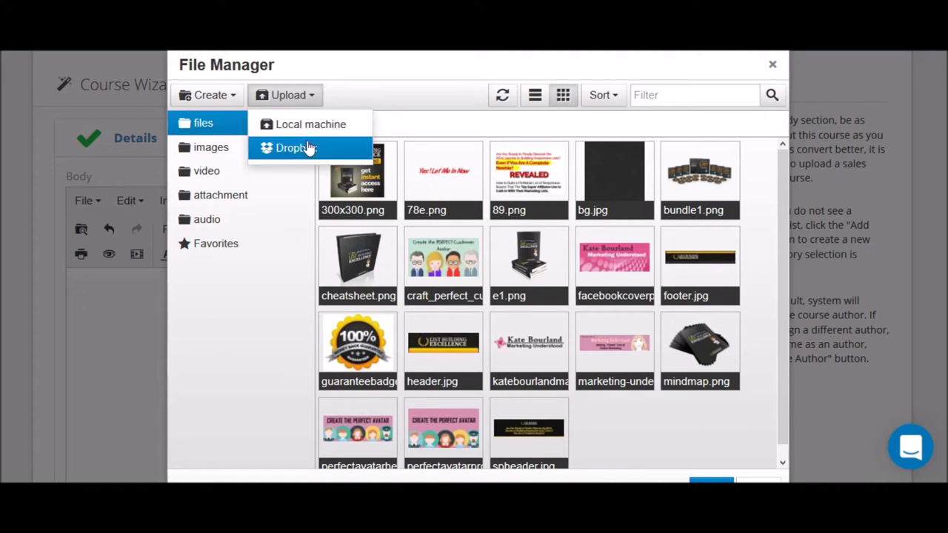
{"action": "scroll", "coordinate": [695, 370], "scroll_direction": "down", "scroll_amount": 1}
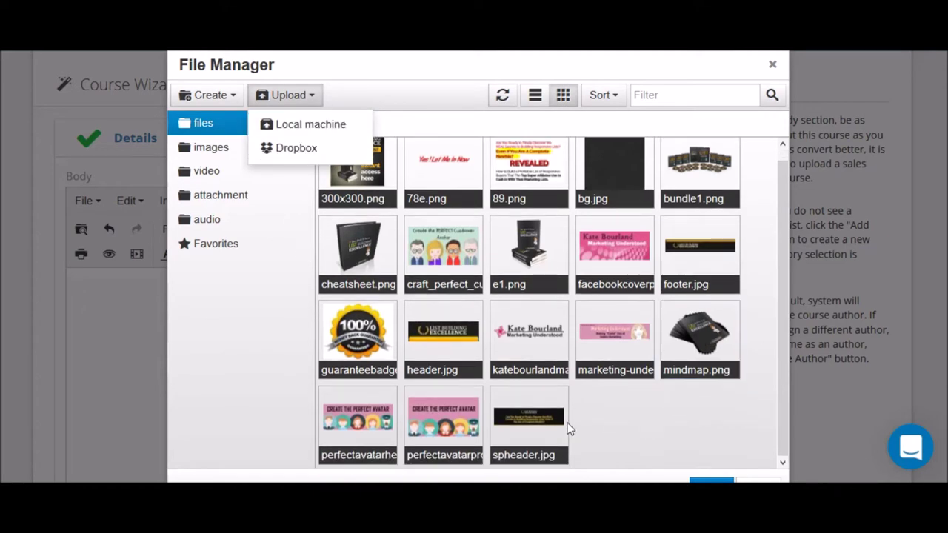
{"action": "left_click", "coordinate": [531, 418]}
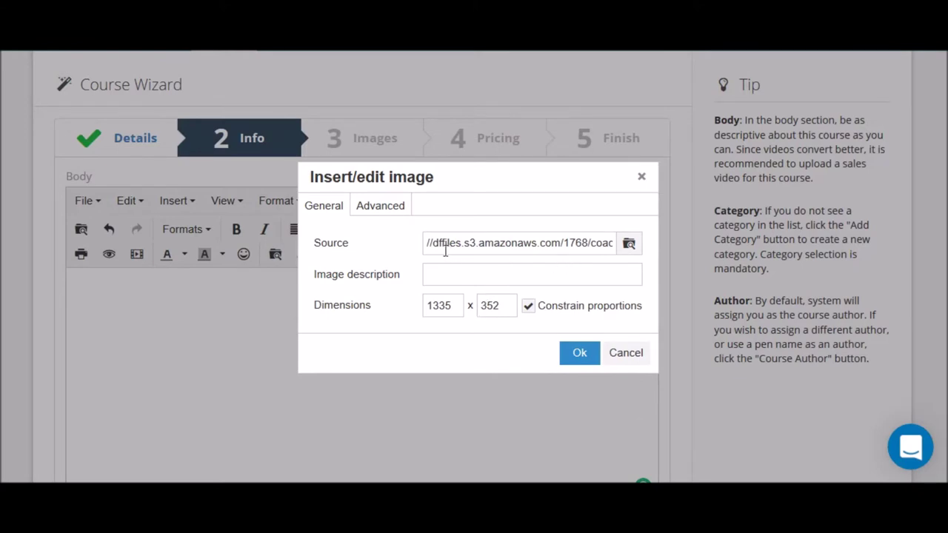
{"action": "left_click_drag", "start_coordinate": [455, 305], "coordinate": [416, 306]}
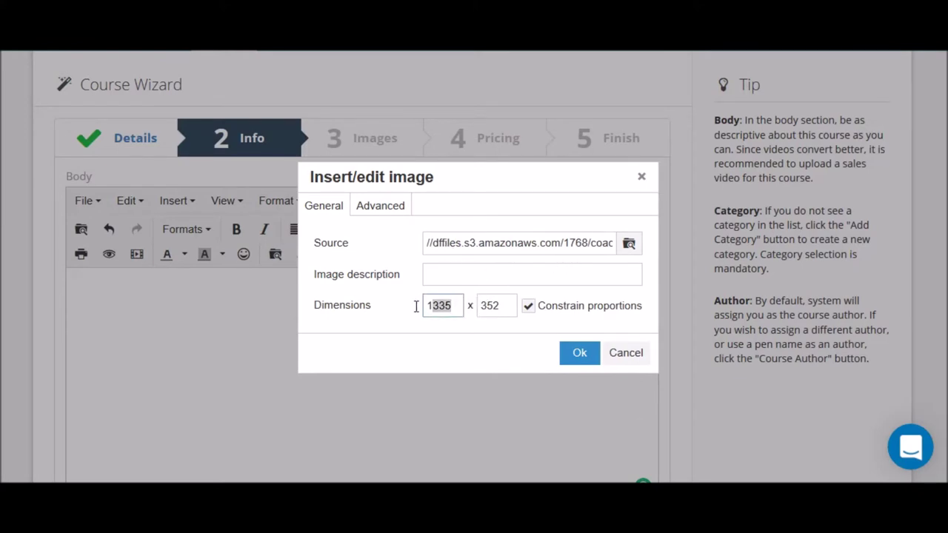
{"action": "type", "text": "750"}
{"action": "left_click", "coordinate": [577, 351]}
{"action": "scroll", "coordinate": [200, 374], "scroll_direction": "down", "scroll_amount": 2}
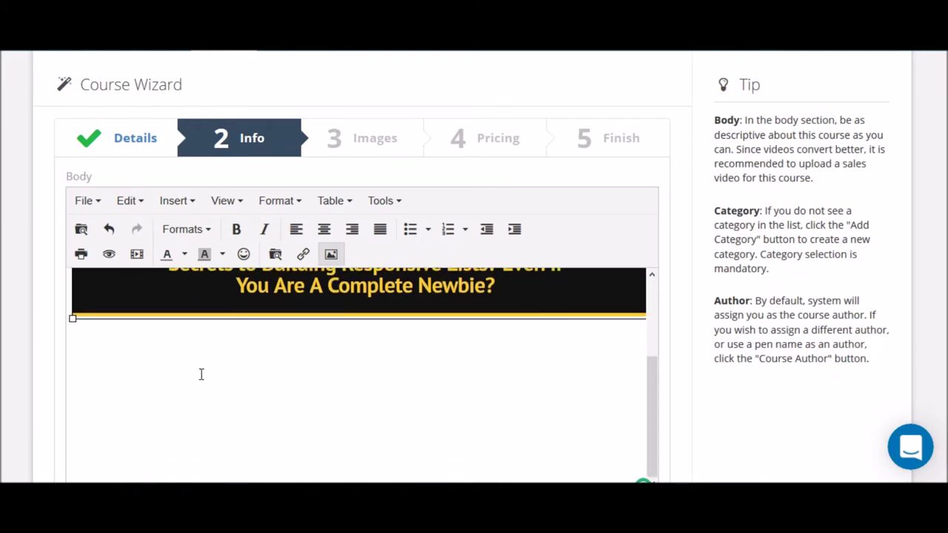
Paste the List Building Excellence sales copy below the banner and select the empty image placeholder
{"action": "left_click", "coordinate": [114, 350]}
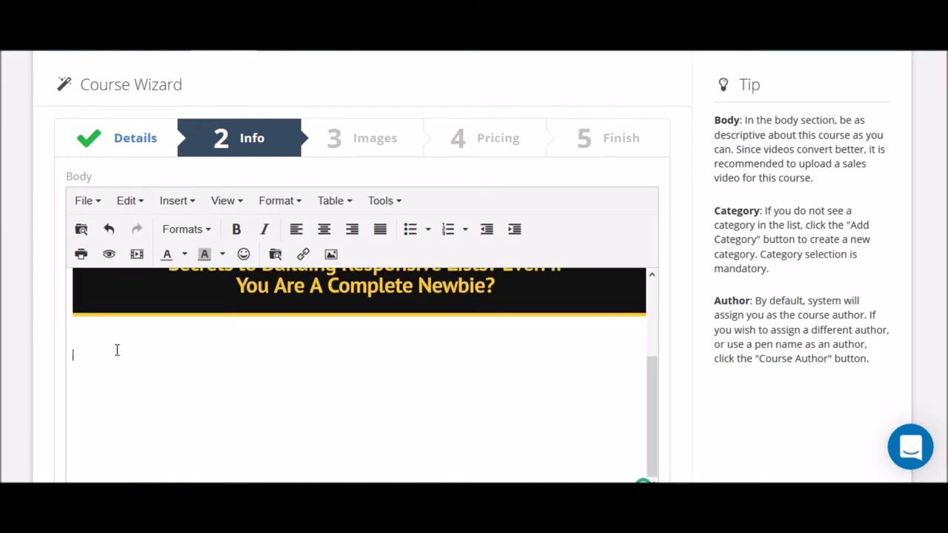
{"action": "key", "text": "ctrl+v"}
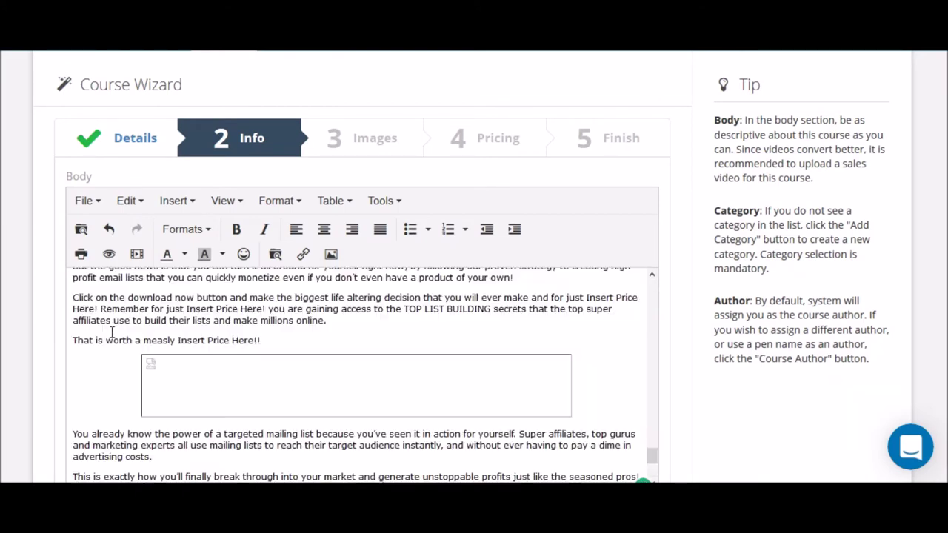
{"action": "scroll", "coordinate": [223, 337], "scroll_direction": "up", "scroll_amount": 3}
{"action": "scroll", "coordinate": [223, 337], "scroll_direction": "up", "scroll_amount": 10}
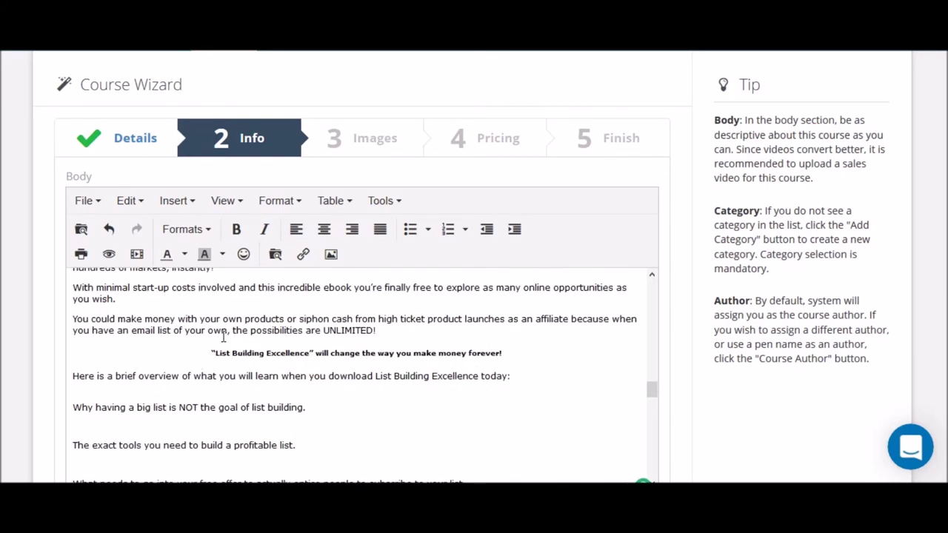
{"action": "scroll", "coordinate": [223, 337], "scroll_direction": "down", "scroll_amount": 6}
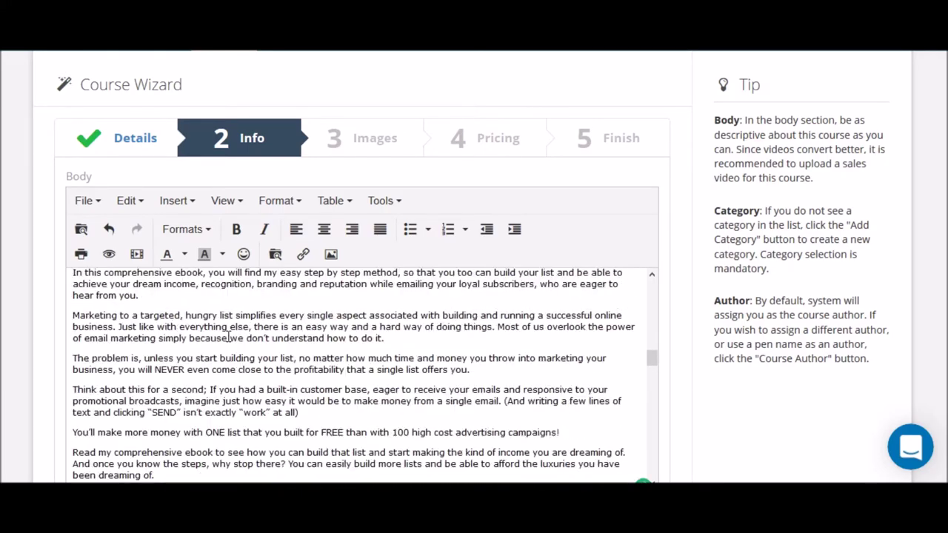
{"action": "scroll", "coordinate": [364, 313], "scroll_direction": "up", "scroll_amount": 4}
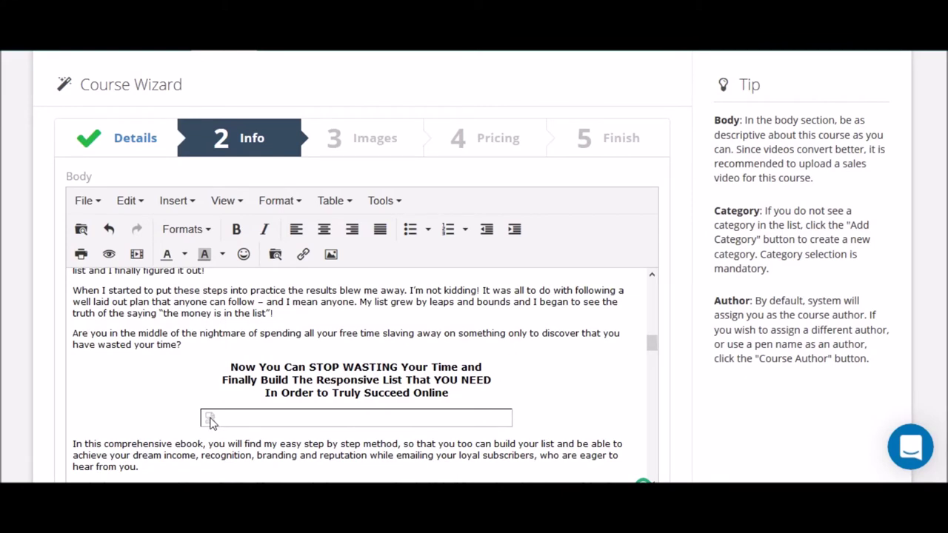
{"action": "left_click", "coordinate": [254, 422]}
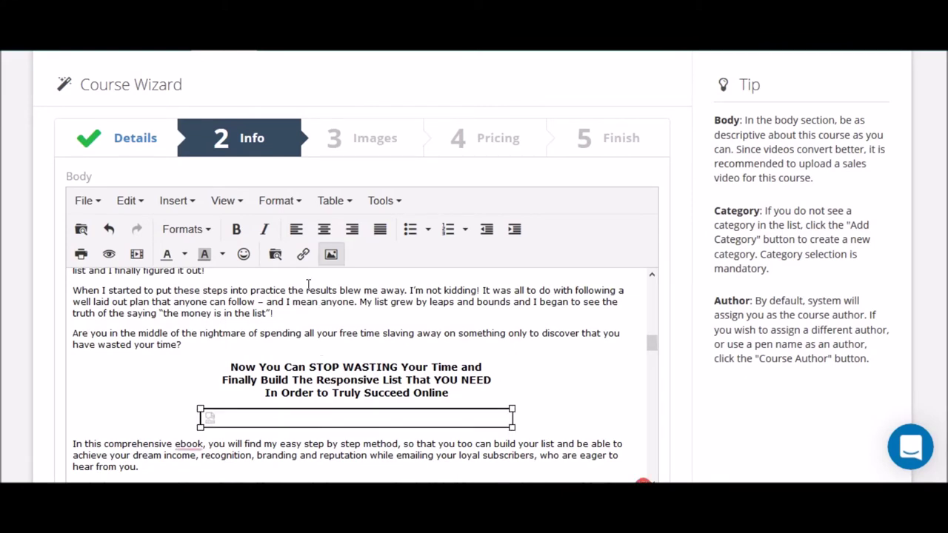
Fill the placeholder with the 450 × 563 book image from the stored files
{"action": "left_click", "coordinate": [331, 255]}
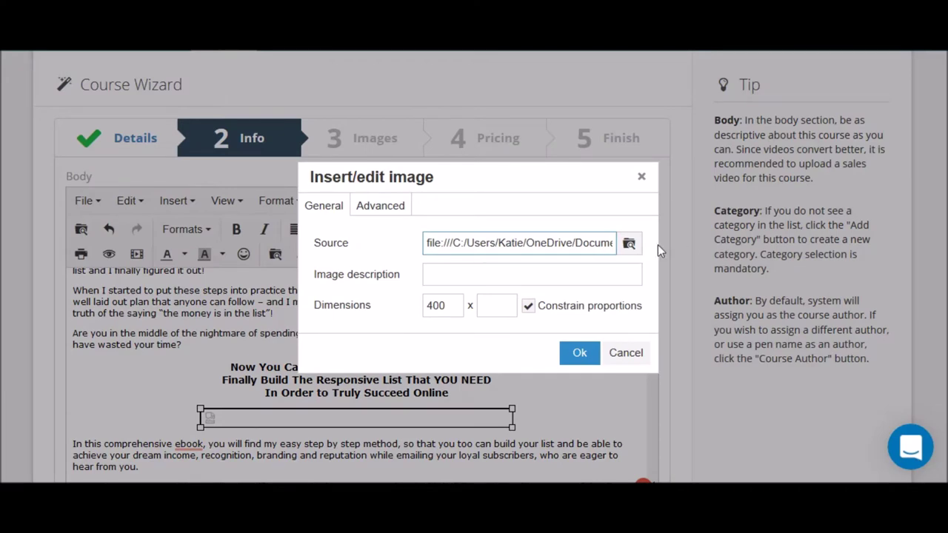
{"action": "left_click", "coordinate": [627, 246]}
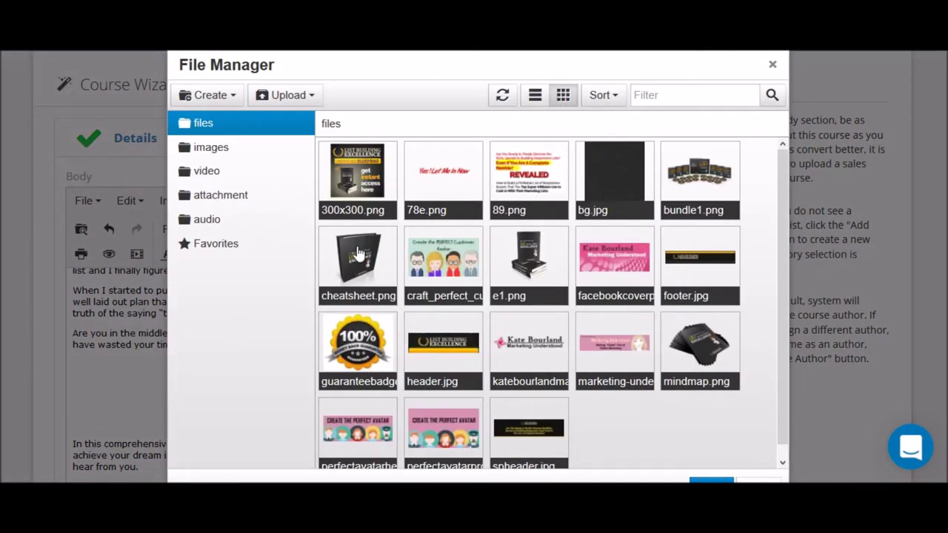
{"action": "scroll", "coordinate": [620, 392], "scroll_direction": "down", "scroll_amount": 1}
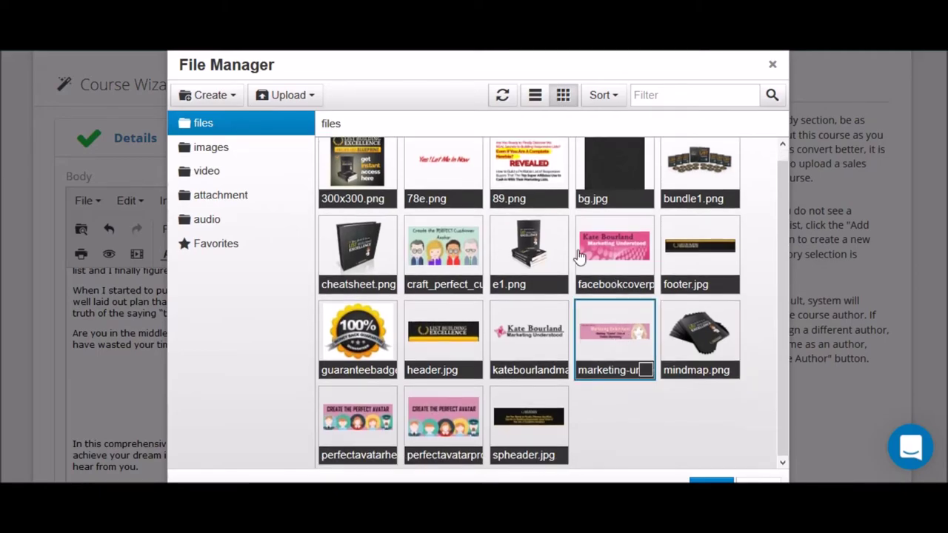
{"action": "double_click", "coordinate": [615, 340]}
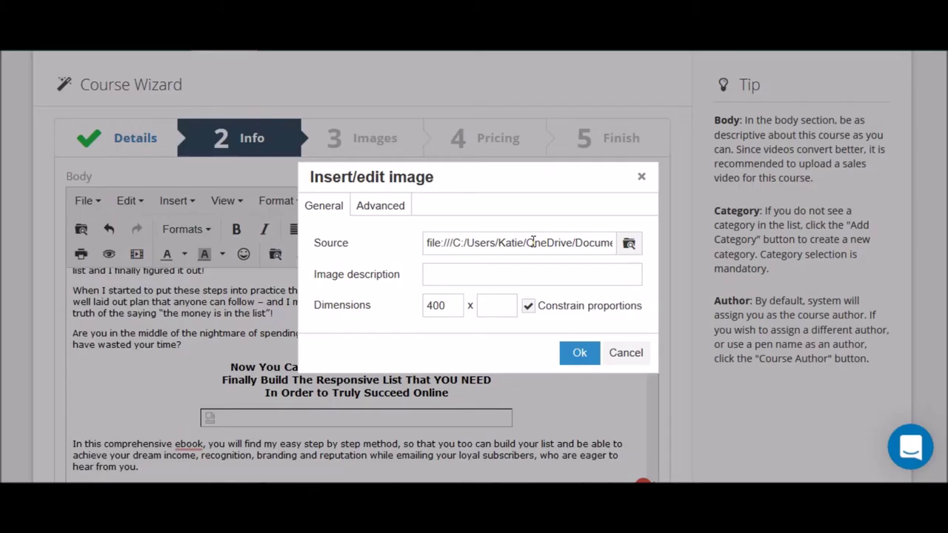
{"action": "left_click", "coordinate": [578, 353]}
Scroll through the 1548-word body and place the caret at the end of the text
{"action": "scroll", "coordinate": [534, 345], "scroll_direction": "down", "scroll_amount": 3}
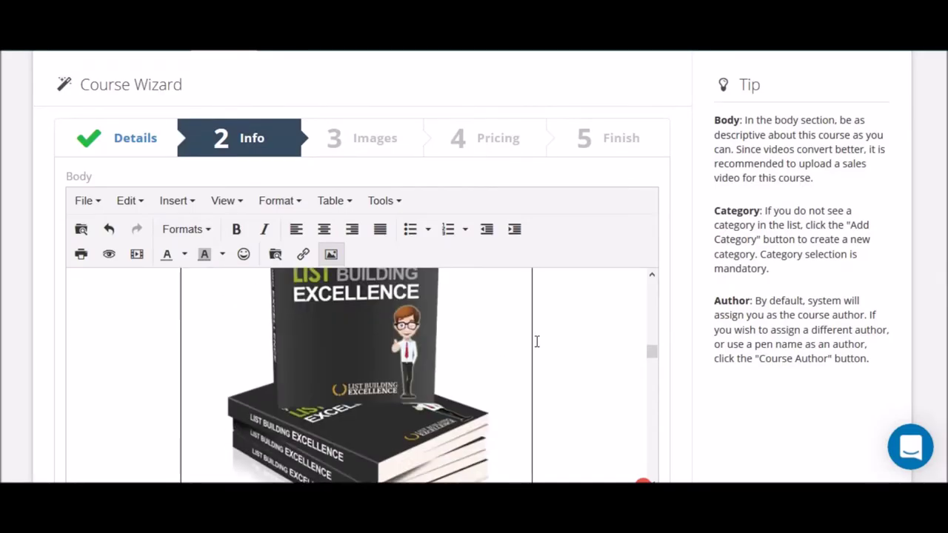
{"action": "scroll", "coordinate": [540, 341], "scroll_direction": "down", "scroll_amount": 2}
{"action": "scroll", "coordinate": [539, 341], "scroll_direction": "down", "scroll_amount": 10}
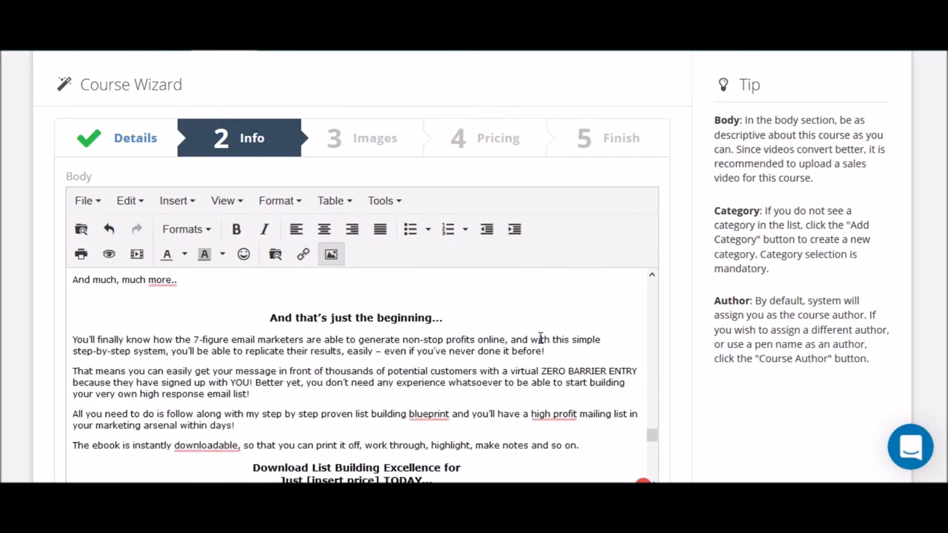
{"action": "scroll", "coordinate": [588, 343], "scroll_direction": "down", "scroll_amount": 7}
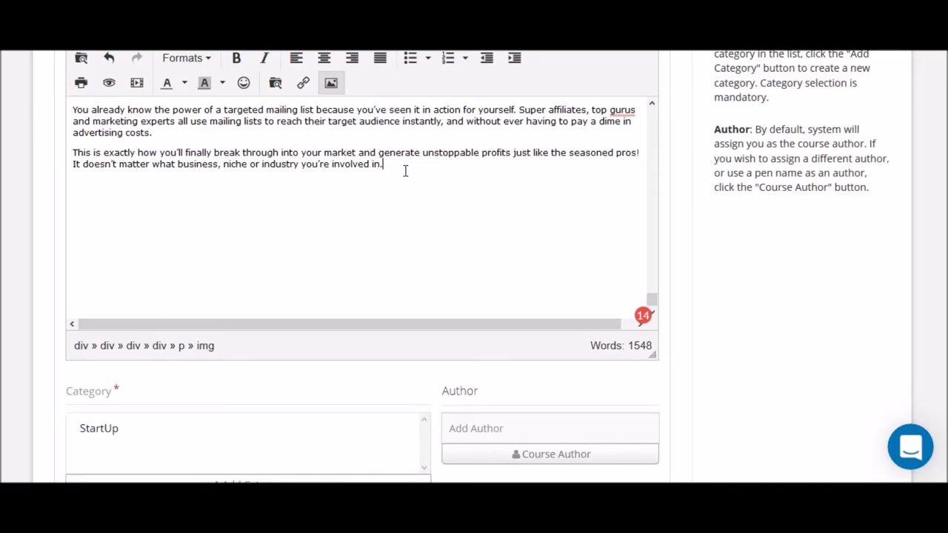
{"action": "left_click", "coordinate": [405, 171]}
{"action": "scroll", "coordinate": [405, 172], "scroll_direction": "up", "scroll_amount": 3}
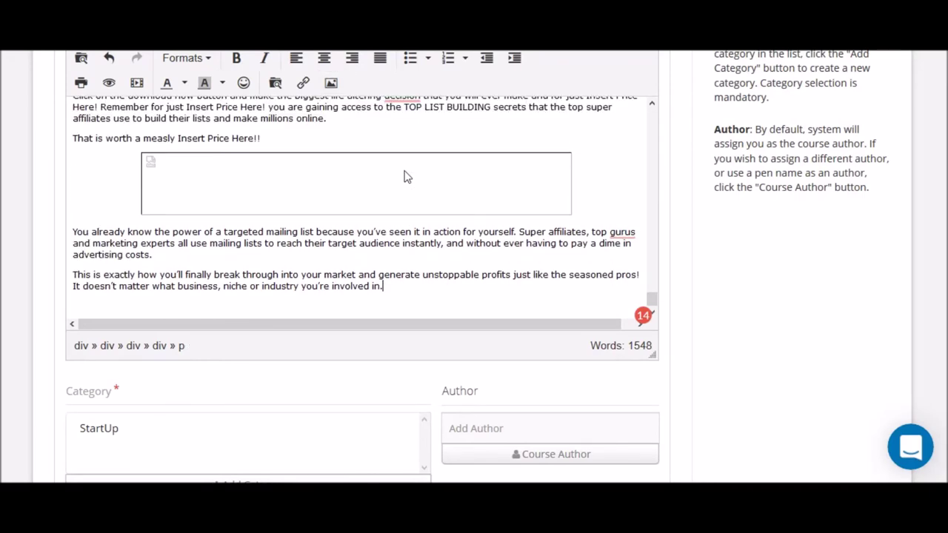
{"action": "scroll", "coordinate": [322, 151], "scroll_direction": "down", "scroll_amount": 3}
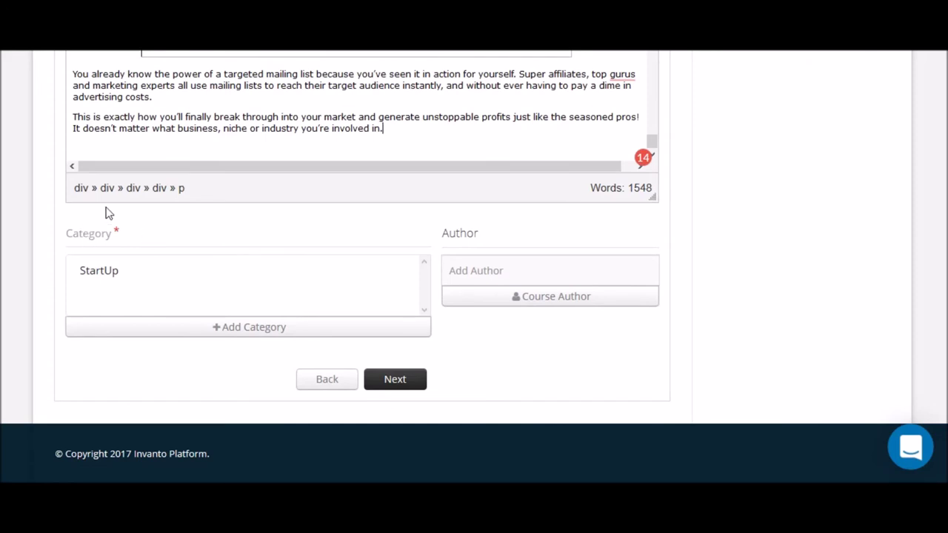
Add an 'Email Marketing' category with slug email-marketing and description 'Email Marketing Courses'
{"action": "left_click", "coordinate": [96, 271]}
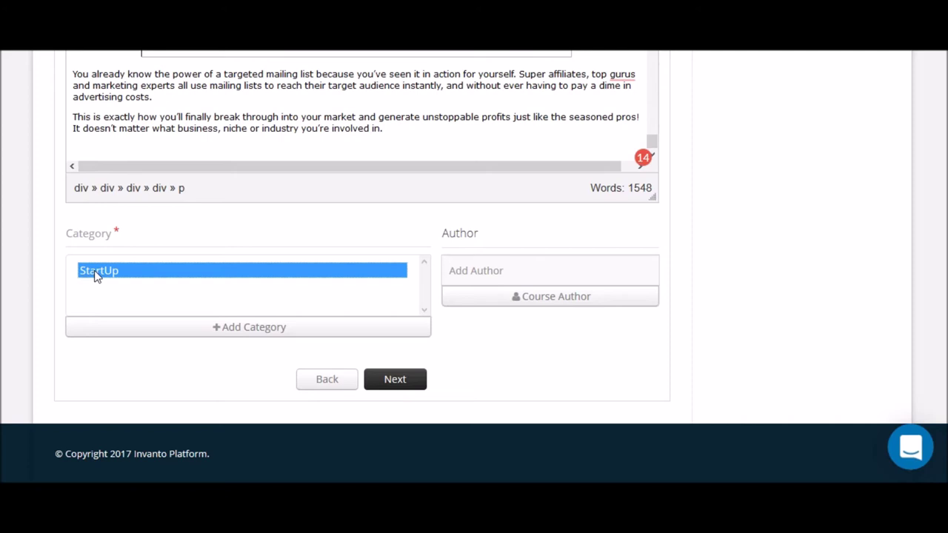
{"action": "left_click", "coordinate": [257, 328]}
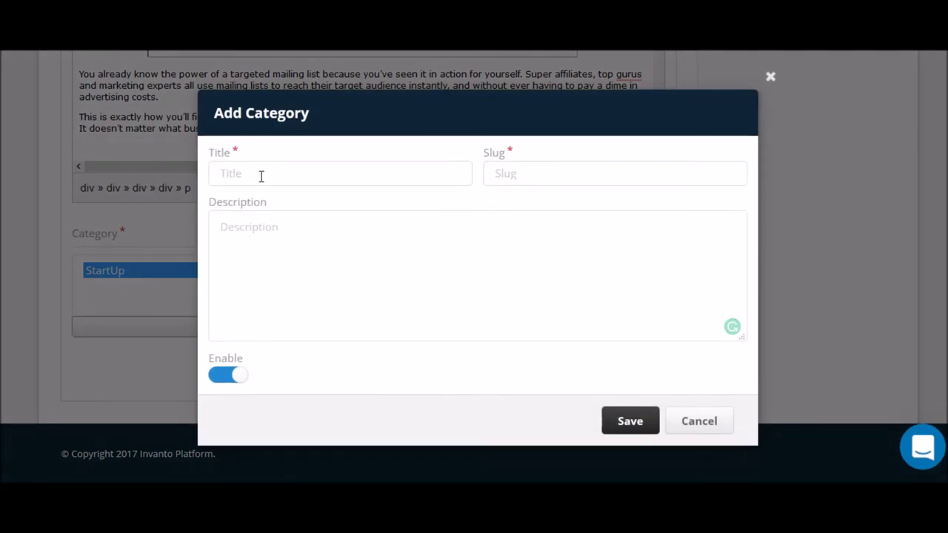
{"action": "left_click", "coordinate": [261, 175]}
{"action": "type", "text": "Ema"}
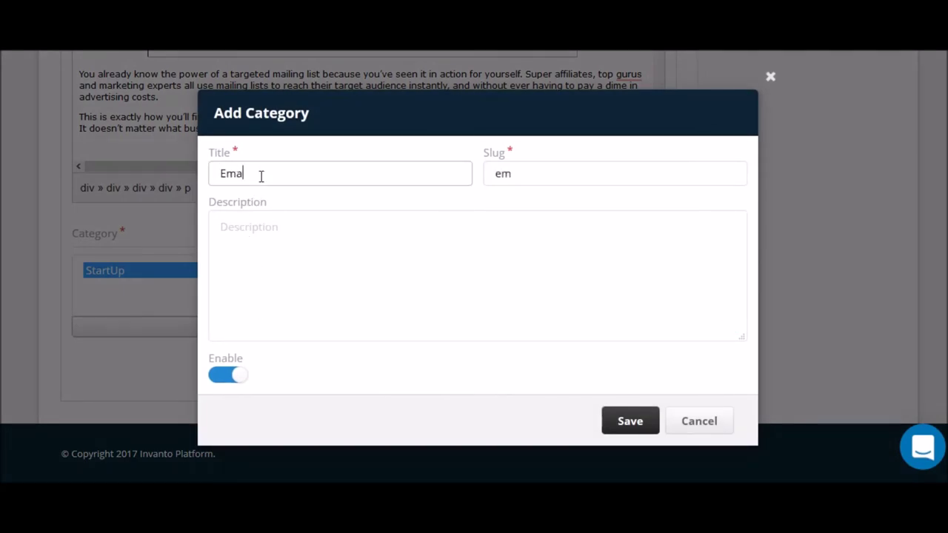
{"action": "type", "text": "il Marketing"}
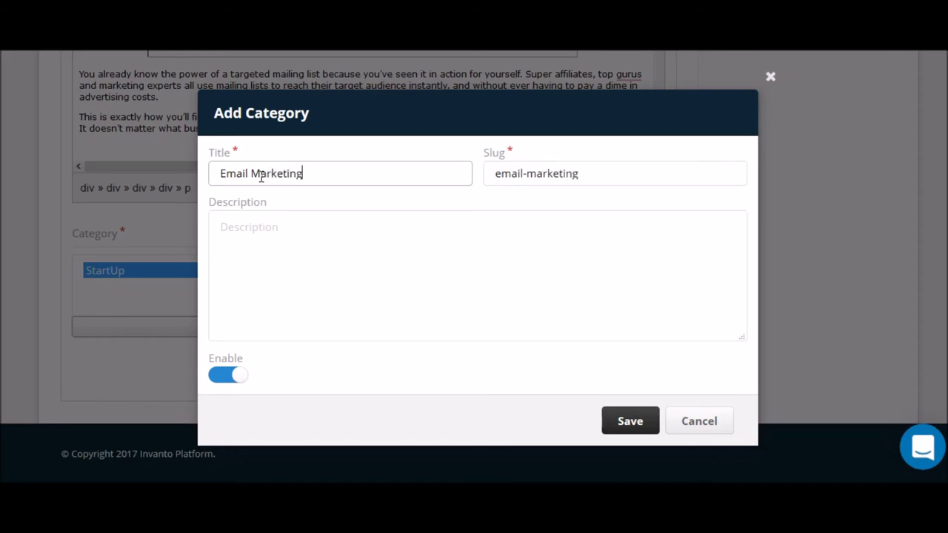
{"action": "key", "text": "Tab"}
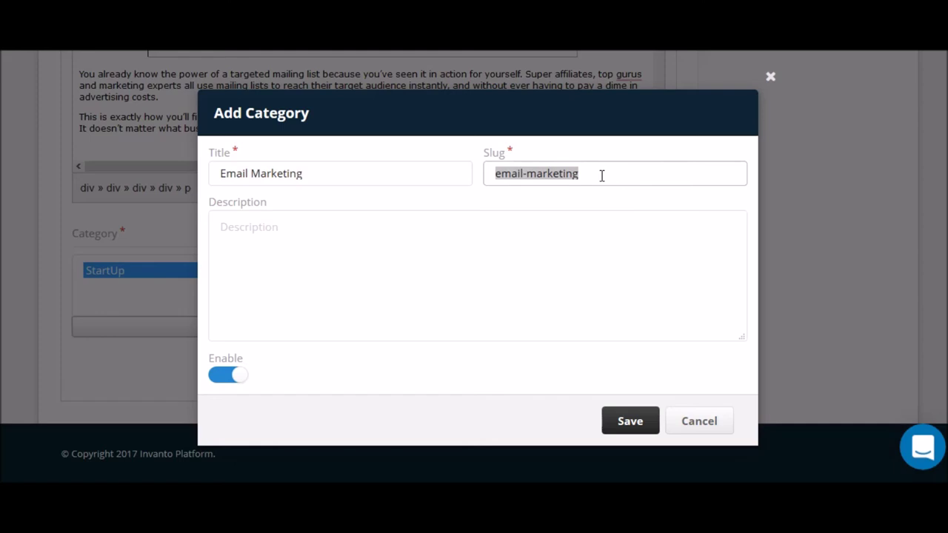
{"action": "left_click", "coordinate": [260, 232]}
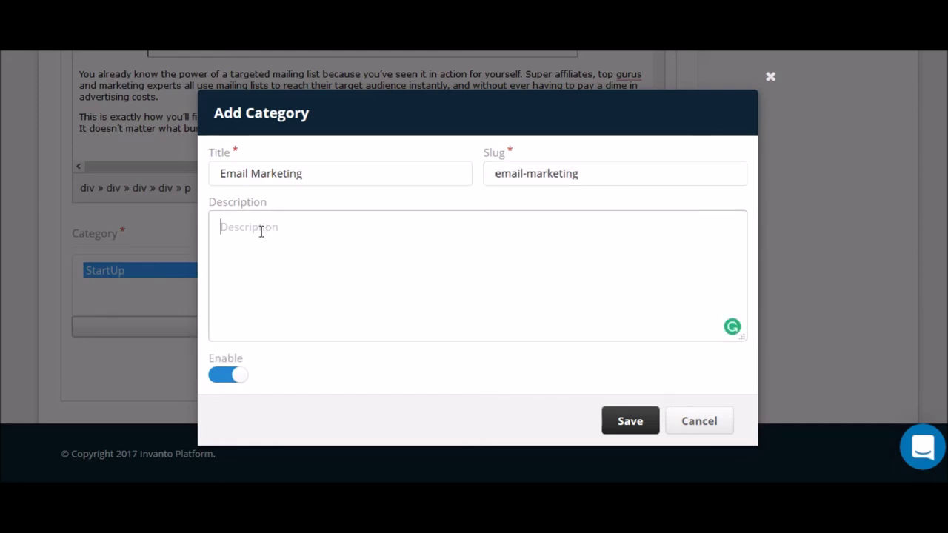
{"action": "type", "text": "Em"}
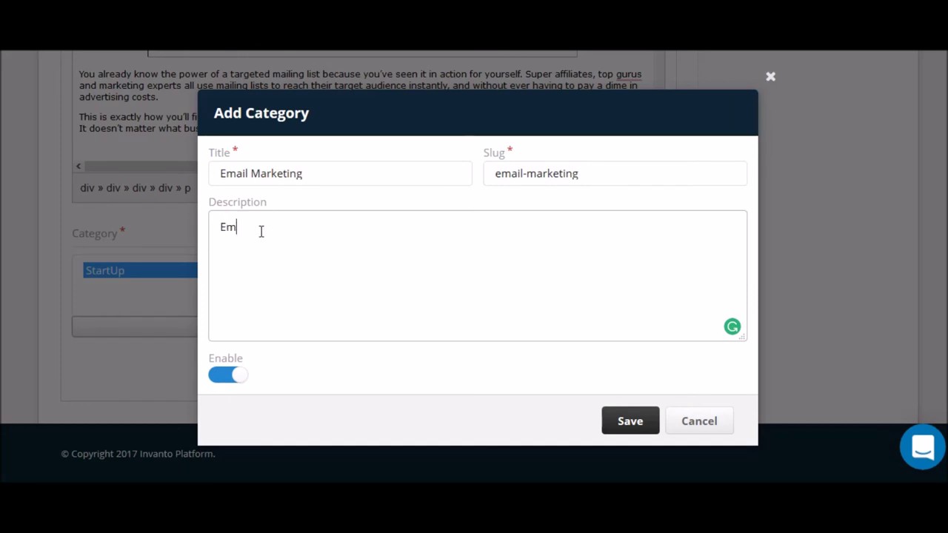
{"action": "type", "text": "ail Marketing"}
{"action": "type", "text": " Course"}
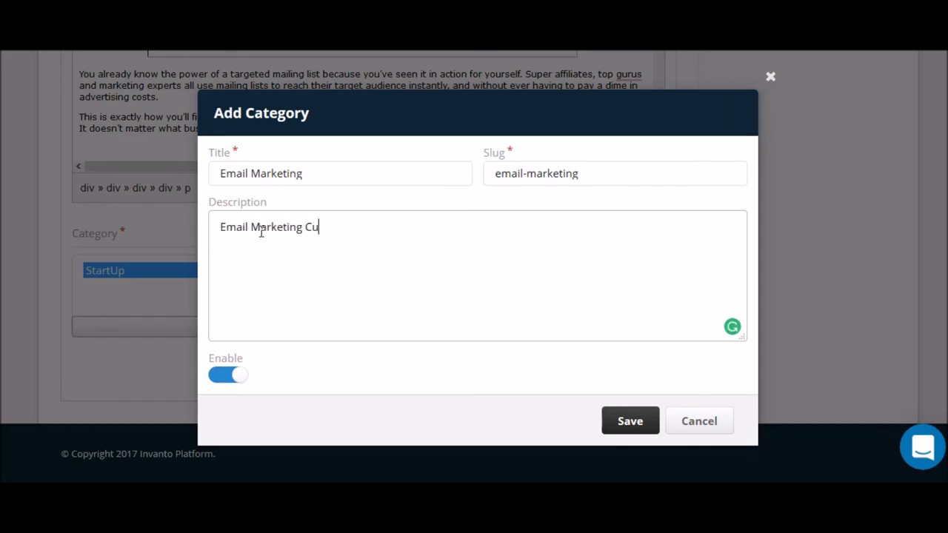
{"action": "type", "text": "s"}
{"action": "left_click", "coordinate": [622, 430]}
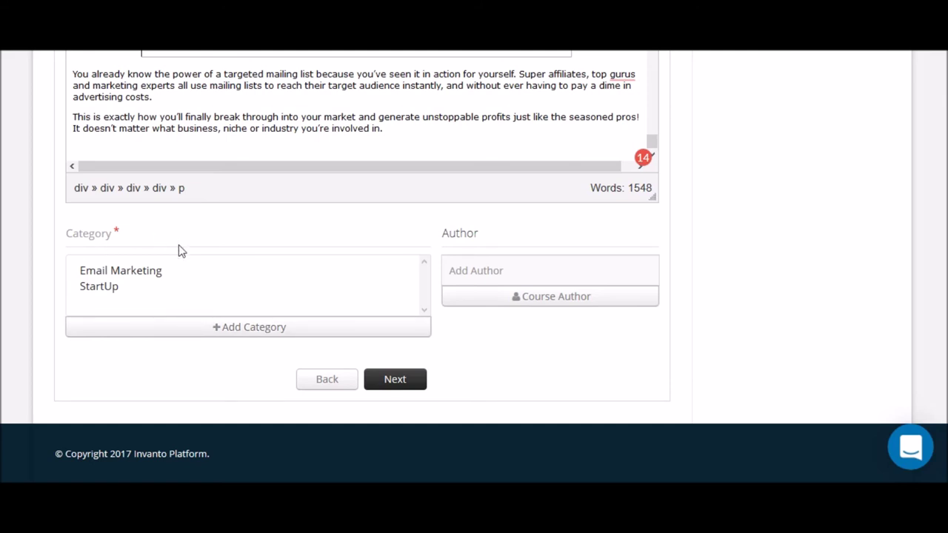
{"action": "left_click", "coordinate": [548, 299]}
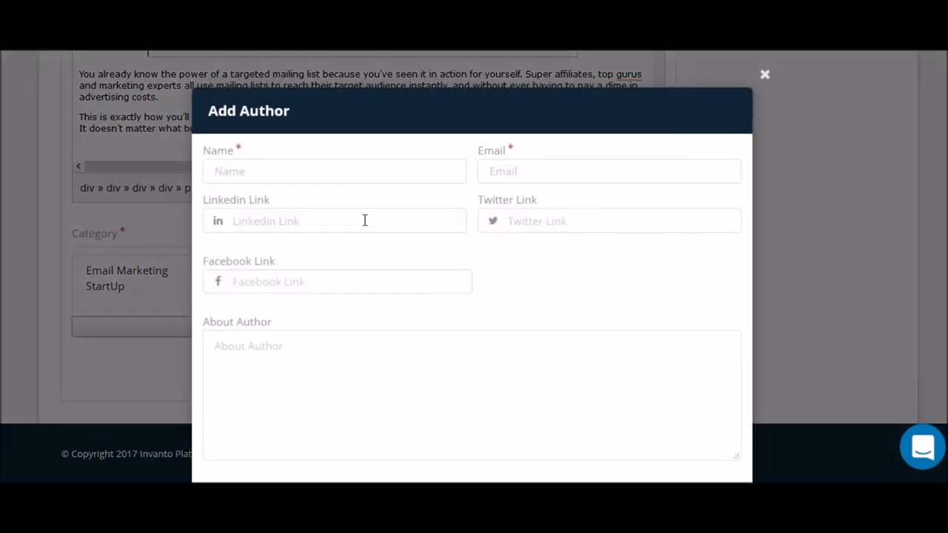
{"action": "left_click", "coordinate": [246, 171]}
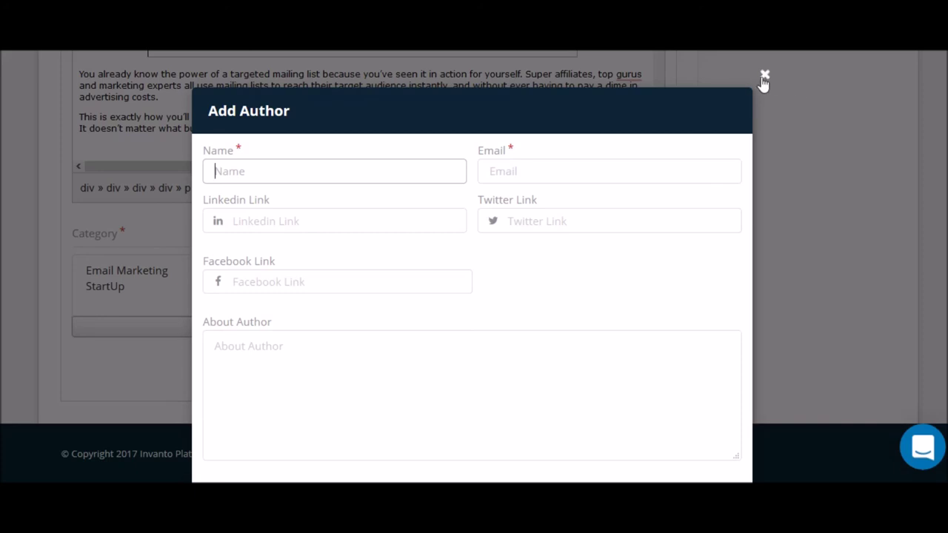
{"action": "left_click", "coordinate": [764, 77]}
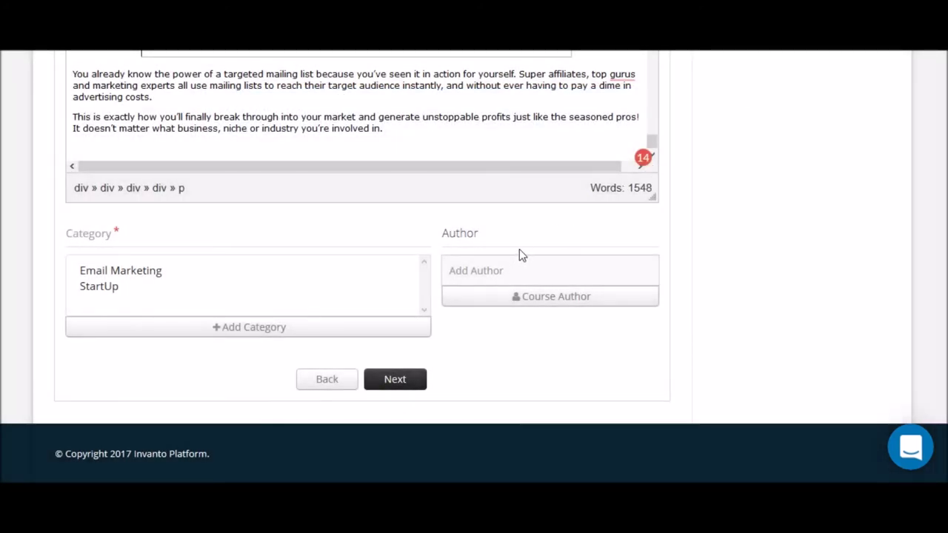
Try to continue past the Info step with Next before categories are chosen
{"action": "scroll", "coordinate": [519, 250], "scroll_direction": "up", "scroll_amount": 5}
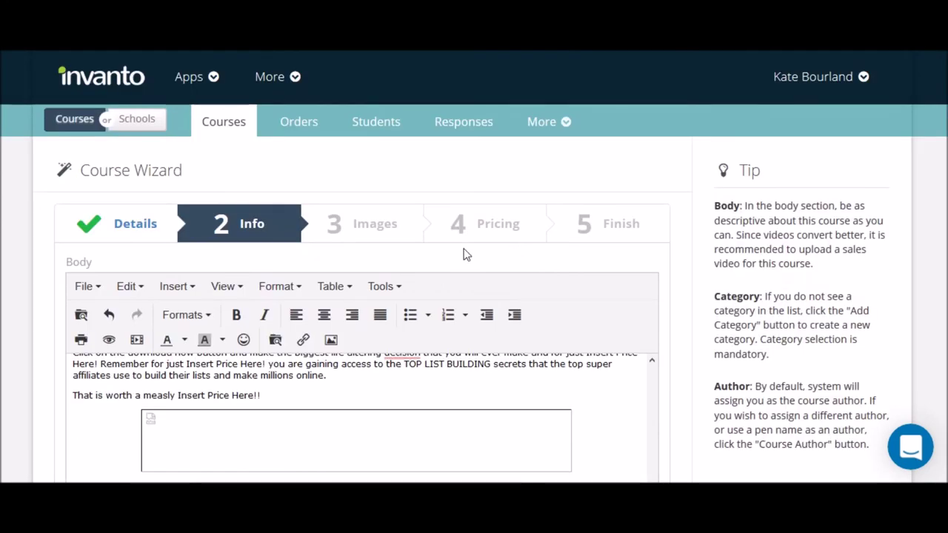
{"action": "scroll", "coordinate": [463, 252], "scroll_direction": "down", "scroll_amount": 1}
{"action": "scroll", "coordinate": [465, 254], "scroll_direction": "down", "scroll_amount": 5}
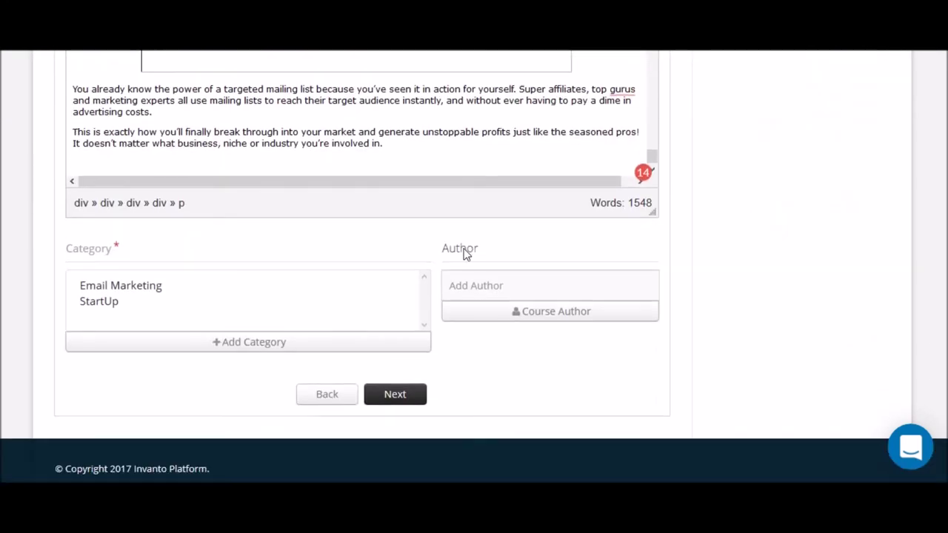
{"action": "left_click", "coordinate": [391, 380]}
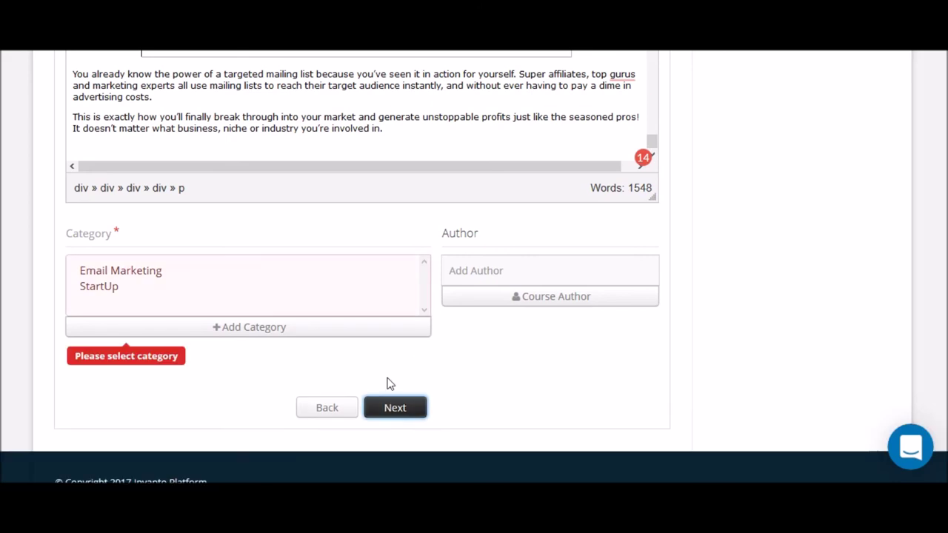
{"action": "scroll", "coordinate": [480, 215], "scroll_direction": "up", "scroll_amount": 5}
{"action": "scroll", "coordinate": [478, 220], "scroll_direction": "down", "scroll_amount": 5}
Select both Email Marketing and StartUp as categories and continue to Images
{"action": "left_click", "coordinate": [130, 275]}
{"action": "left_click", "coordinate": [104, 287]}
{"action": "left_click", "coordinate": [122, 274]}
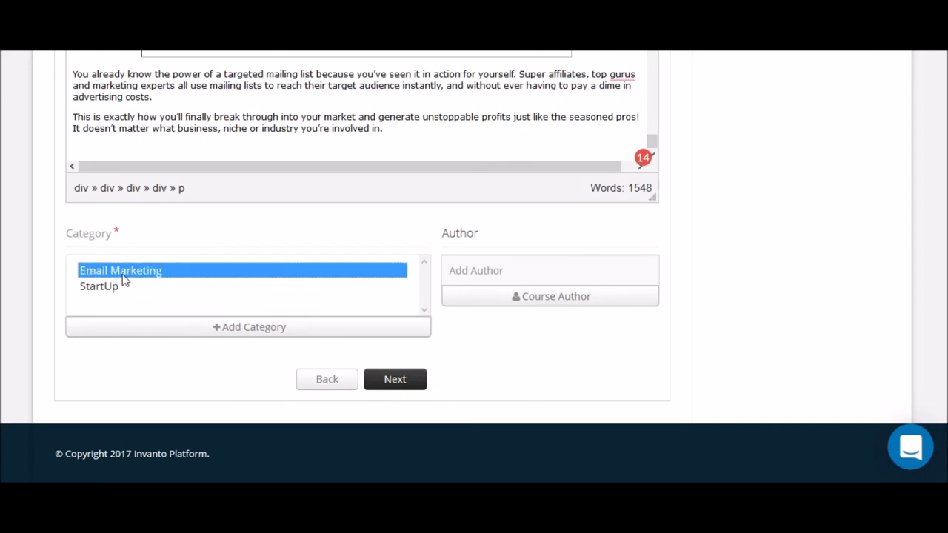
{"action": "left_click", "coordinate": [117, 289], "text": "ctrl"}
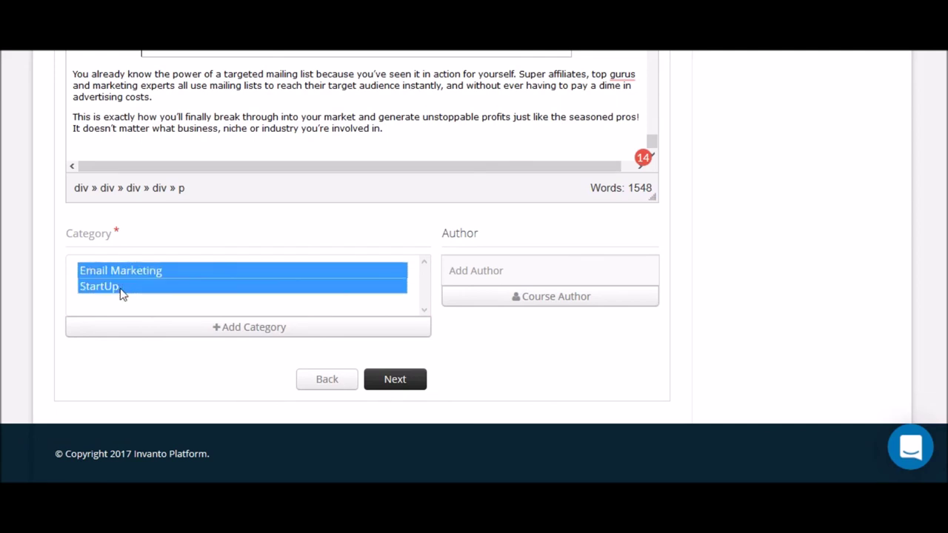
{"action": "left_click", "coordinate": [152, 272]}
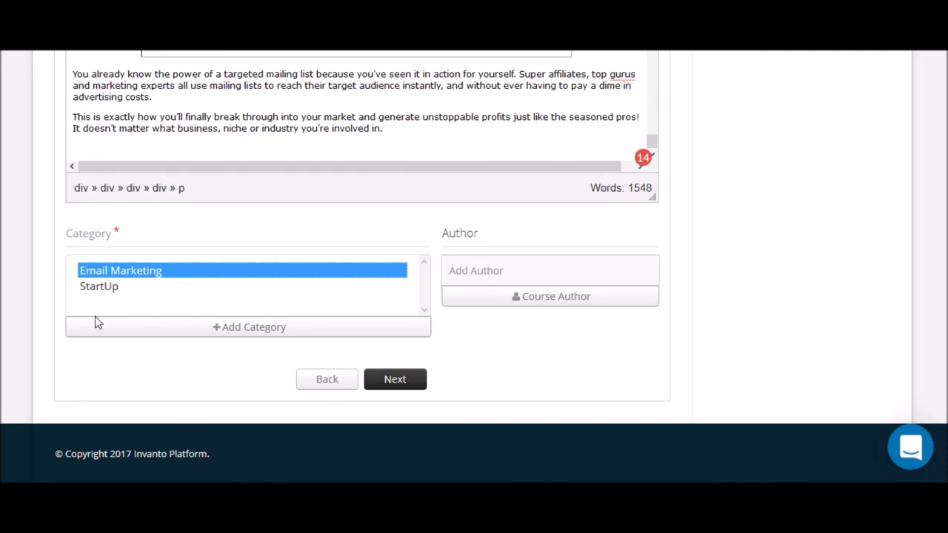
{"action": "left_click", "coordinate": [111, 293], "text": "ctrl"}
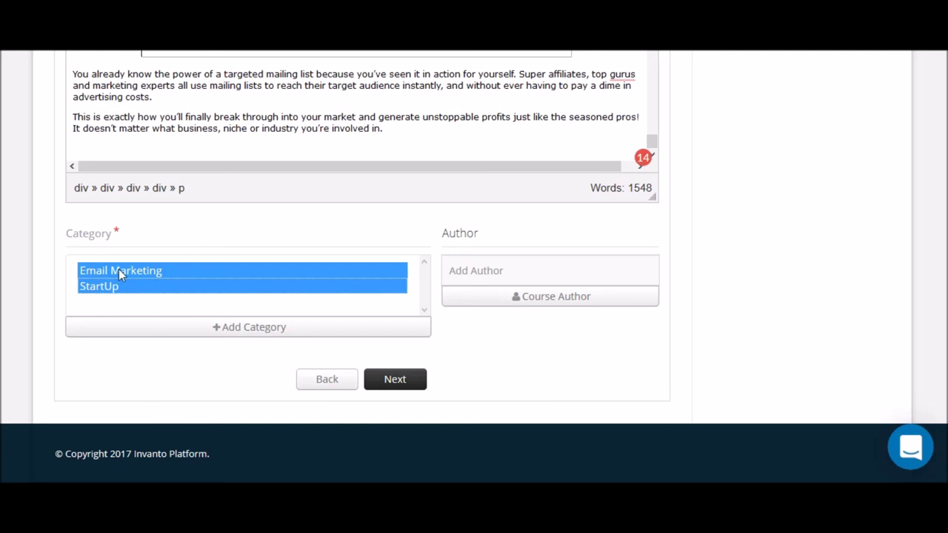
{"action": "left_click", "coordinate": [399, 381]}
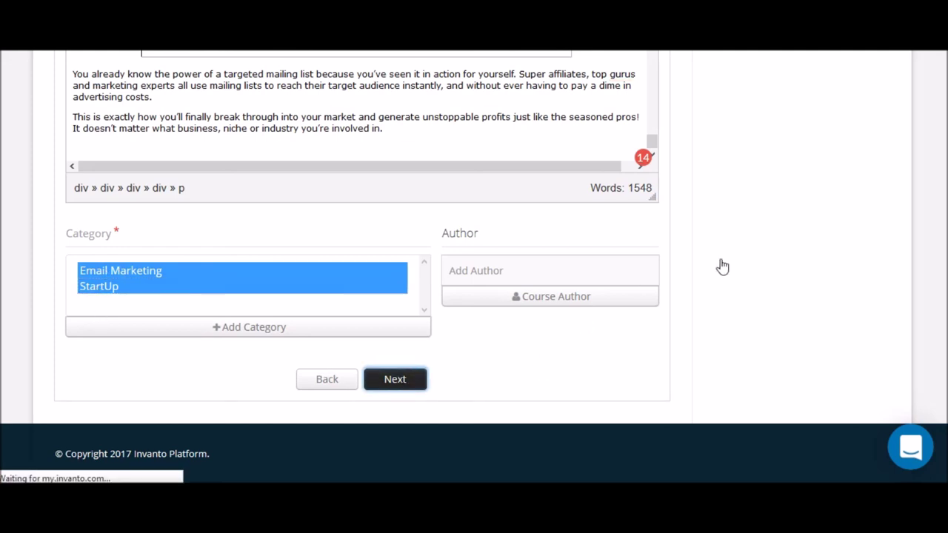